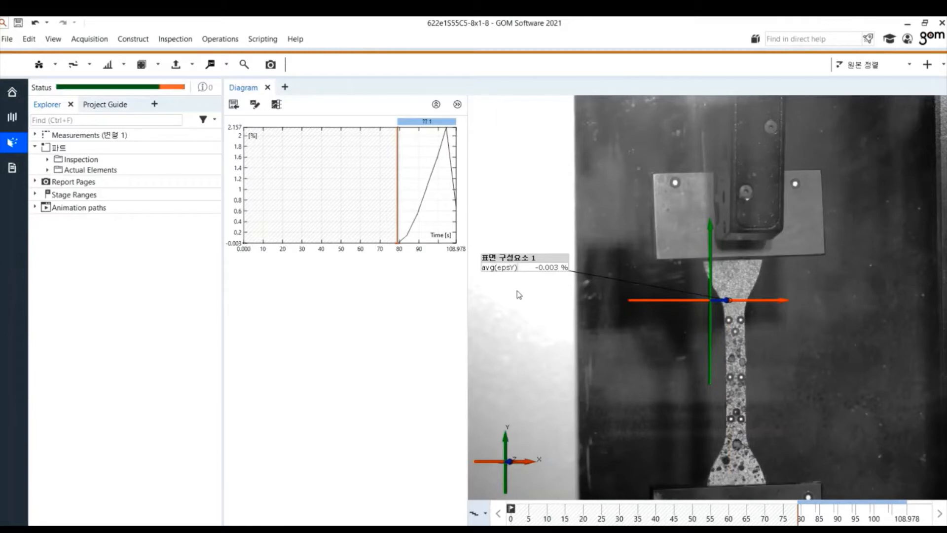
Step: Jump to the first stage at time 0 of the measurement timeline
scroll(785, 380, "up", 2)
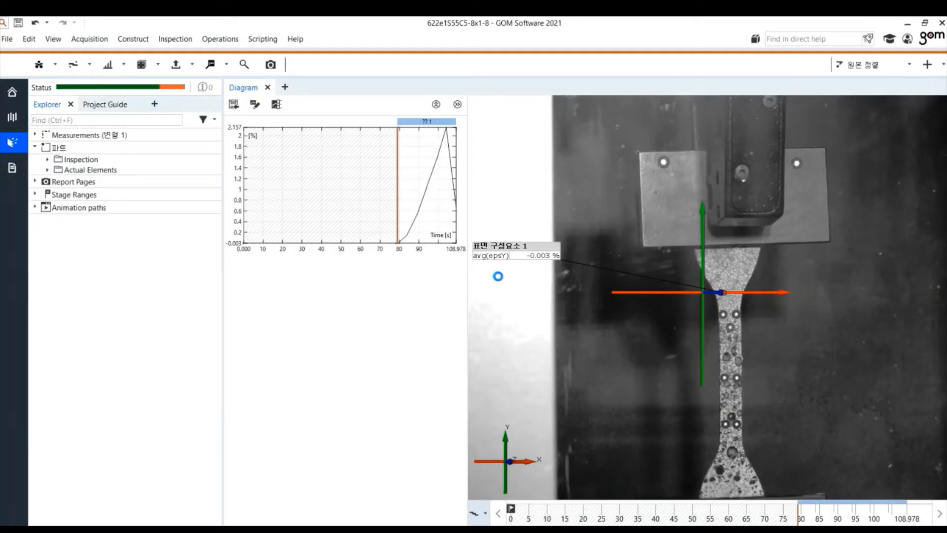
left_click(511, 515)
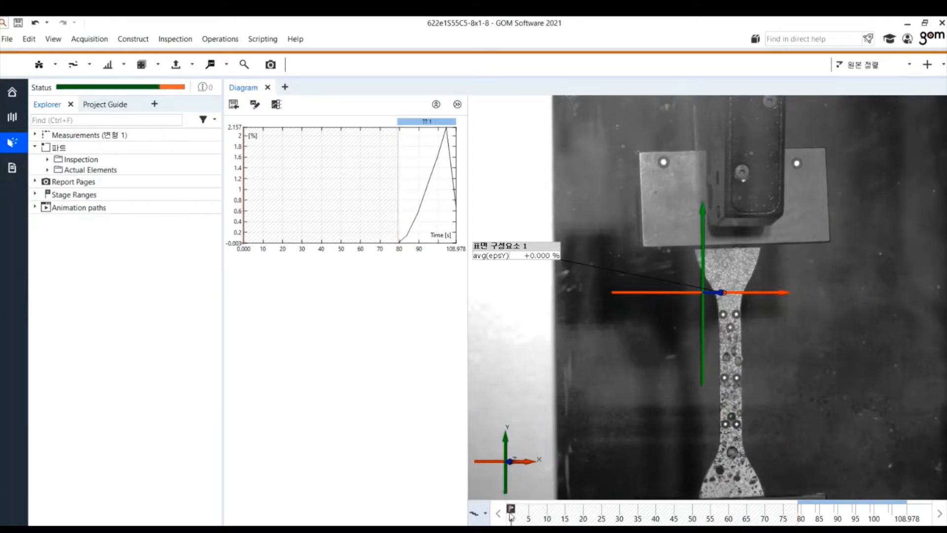
Step: Start creating a surface component and set its facet size to 30 pixels
left_click(45, 67)
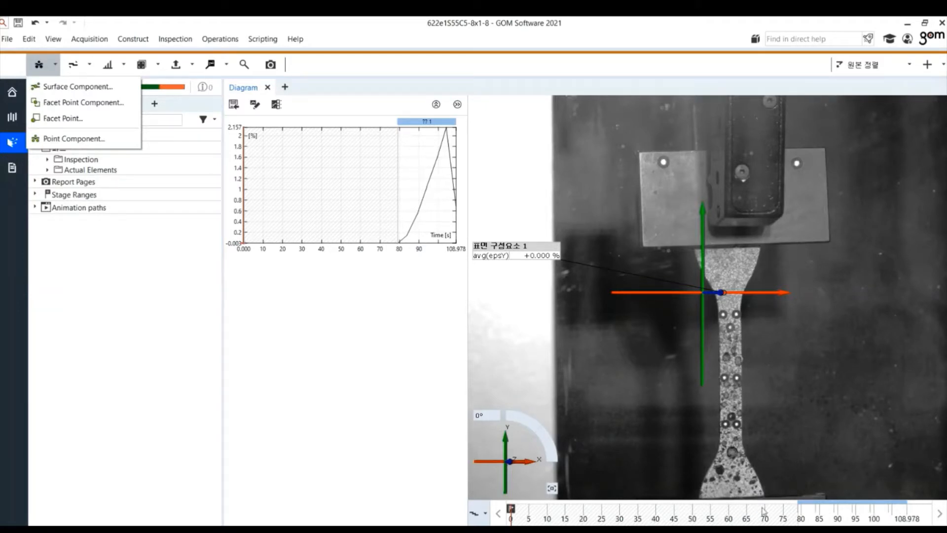
left_click(56, 65)
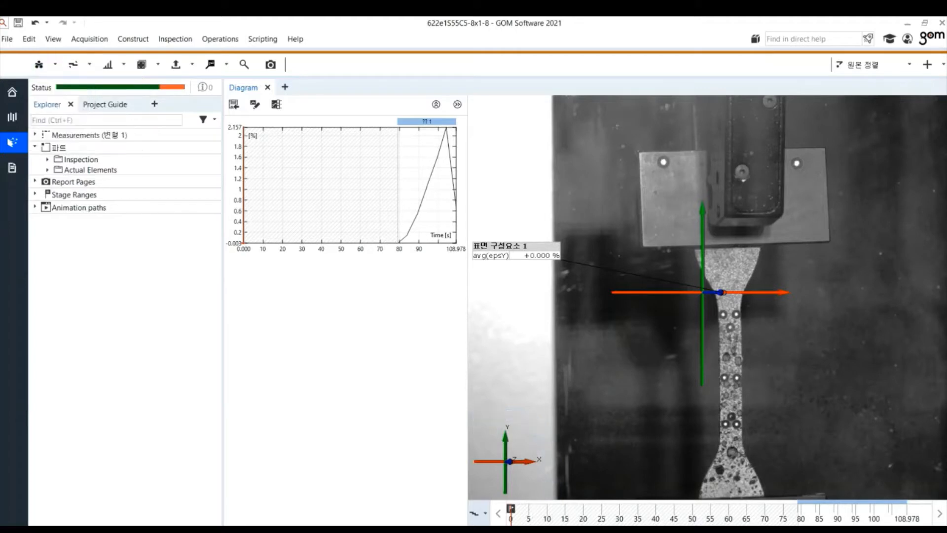
left_click(57, 66)
left_click(59, 88)
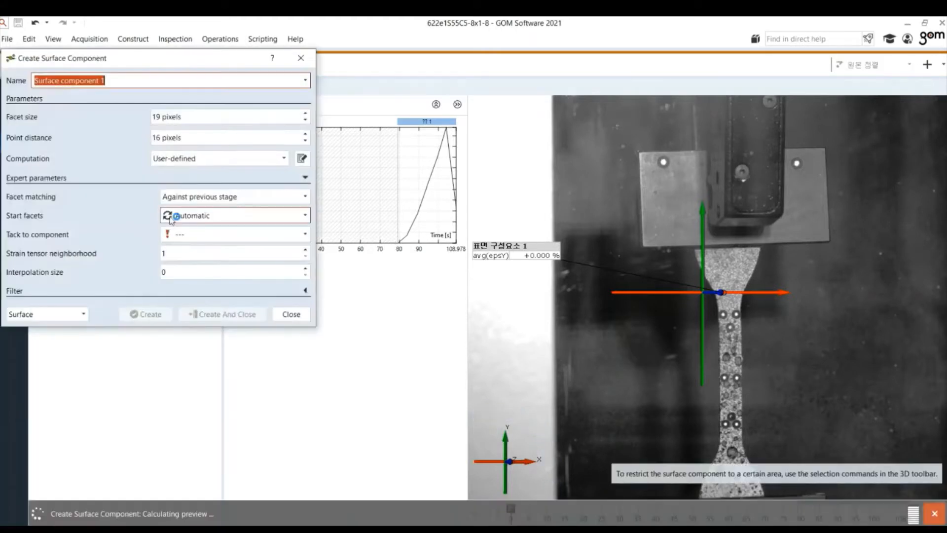
scroll(749, 436, "up", 2)
scroll(750, 436, "up", 3)
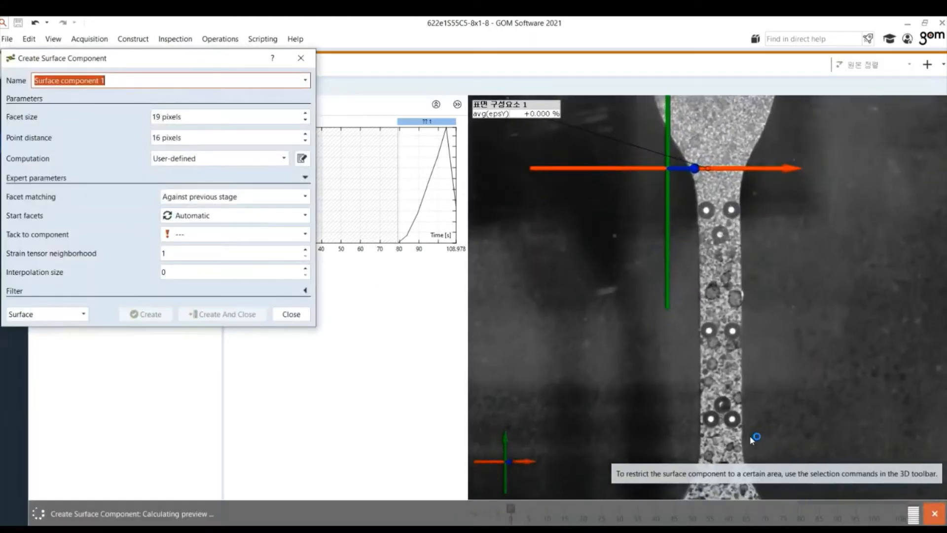
scroll(740, 203, "up", 1)
scroll(740, 203, "up", 2)
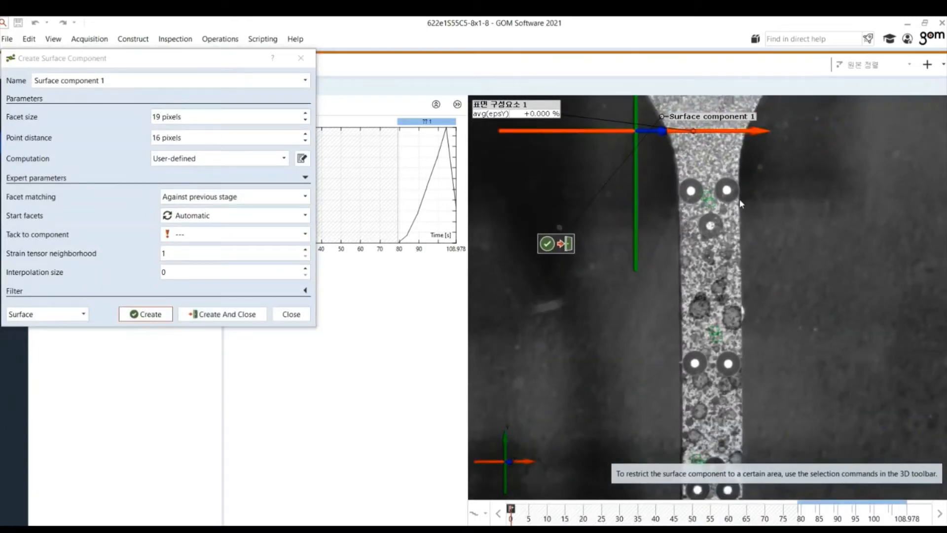
left_click(158, 116)
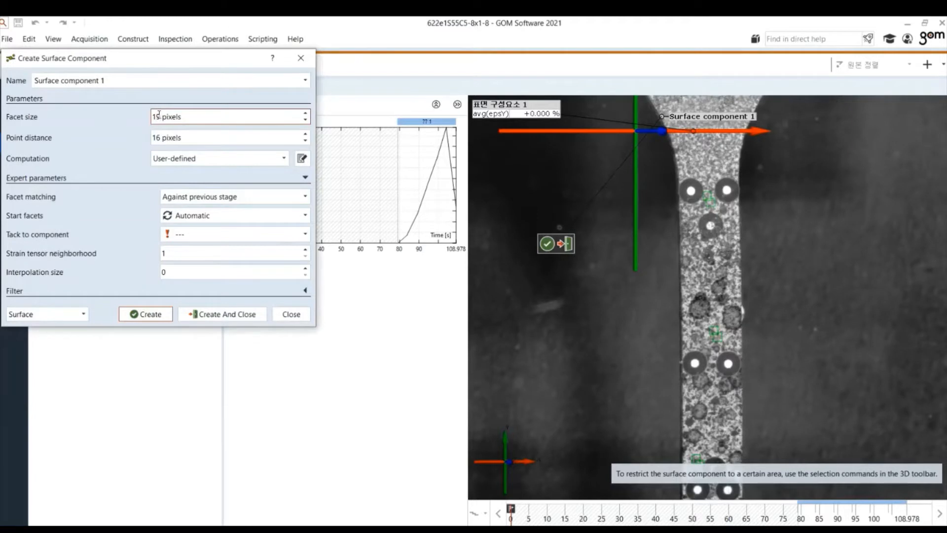
key("BackSpace")
key("BackSpace")
type("30")
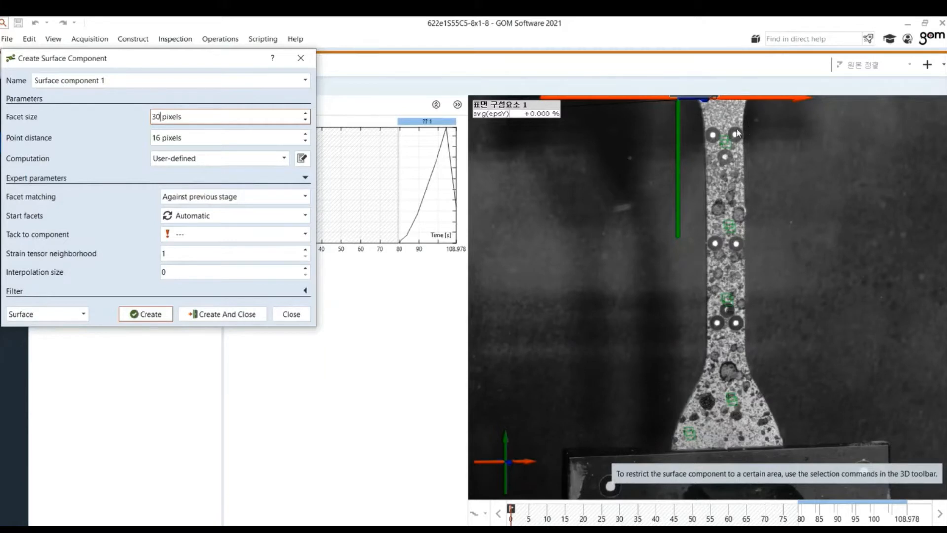
Step: Select the gauge section of the specimen and create the surface component
right_click(626, 181)
left_click(612, 153)
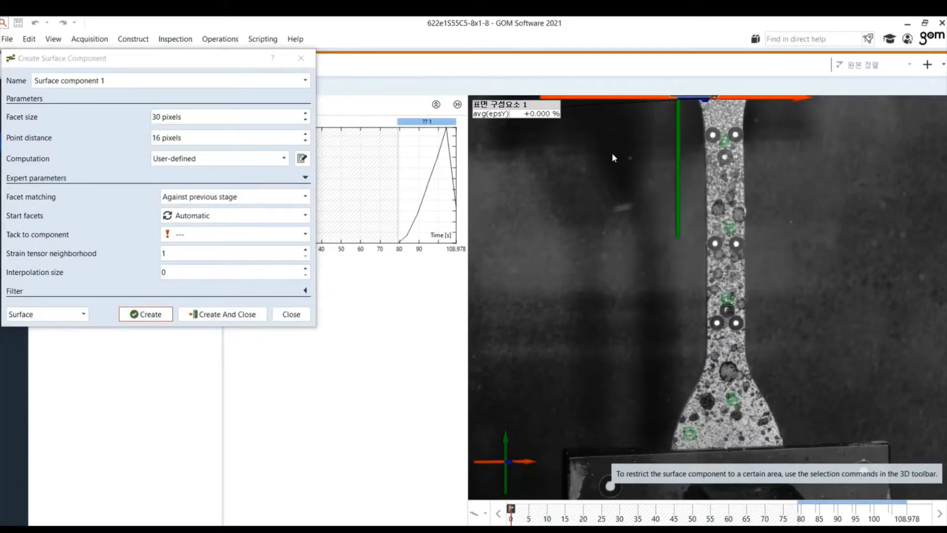
right_click(612, 152)
left_click(633, 215)
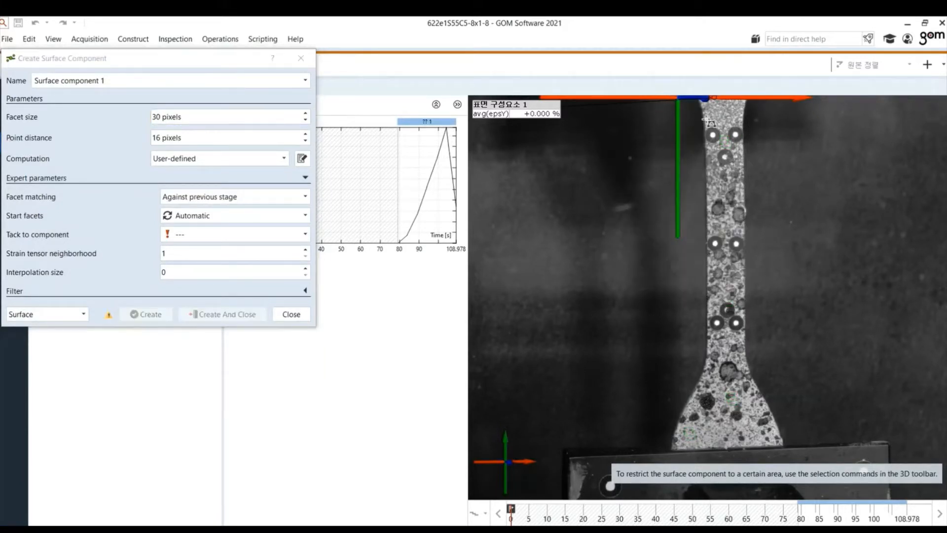
left_click_drag(710, 346, 743, 121)
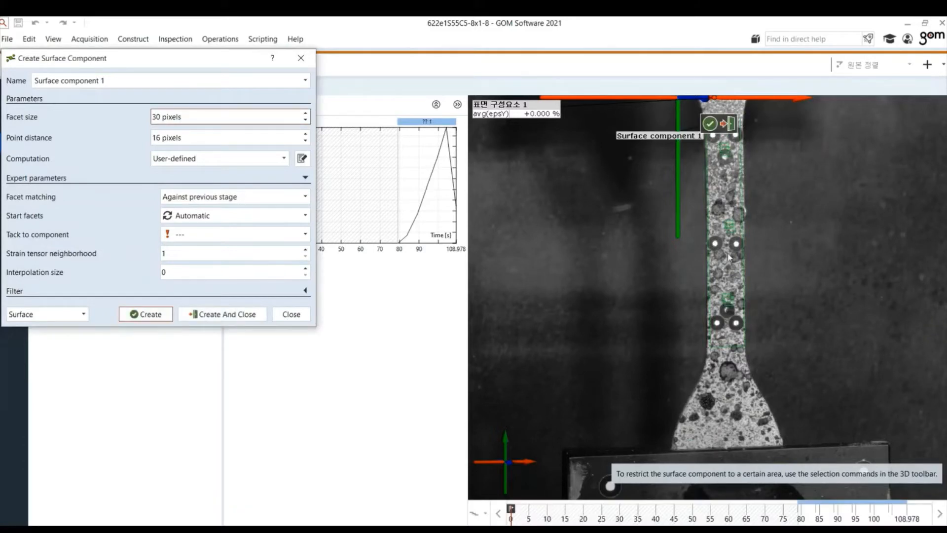
left_click(225, 314)
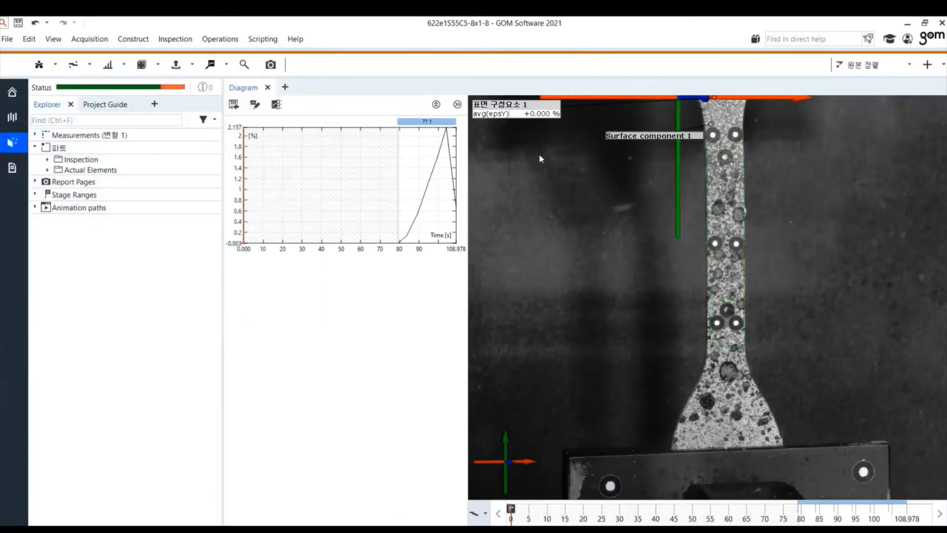
Step: Rename the surface component to Surface 1
right_click(671, 139)
left_click(697, 359)
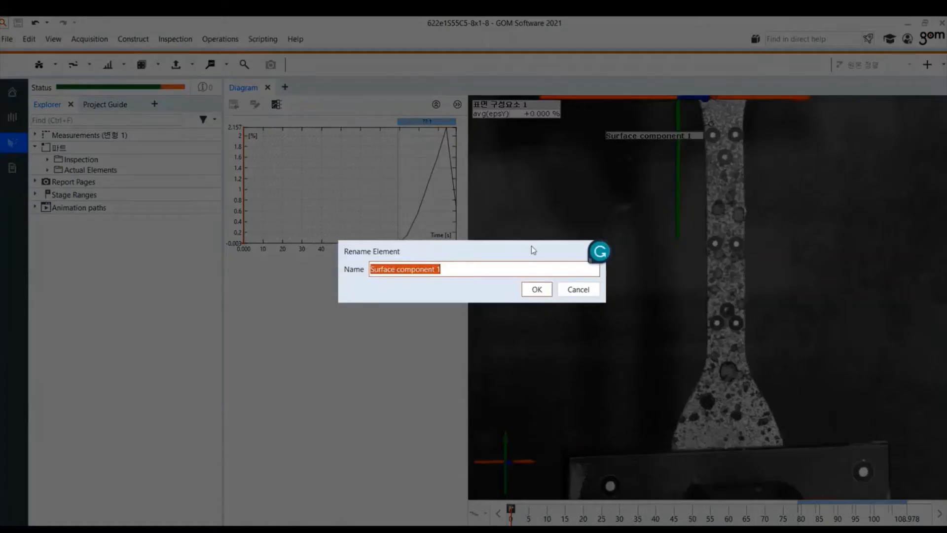
left_click(467, 269)
key("BackSpace")
key("BackSpace")
key("BackSpace")
key("BackSpace")
key("BackSpace")
key("BackSpace")
key("BackSpace")
key("BackSpace")
key("BackSpace")
key("BackSpace")
key("BackSpace")
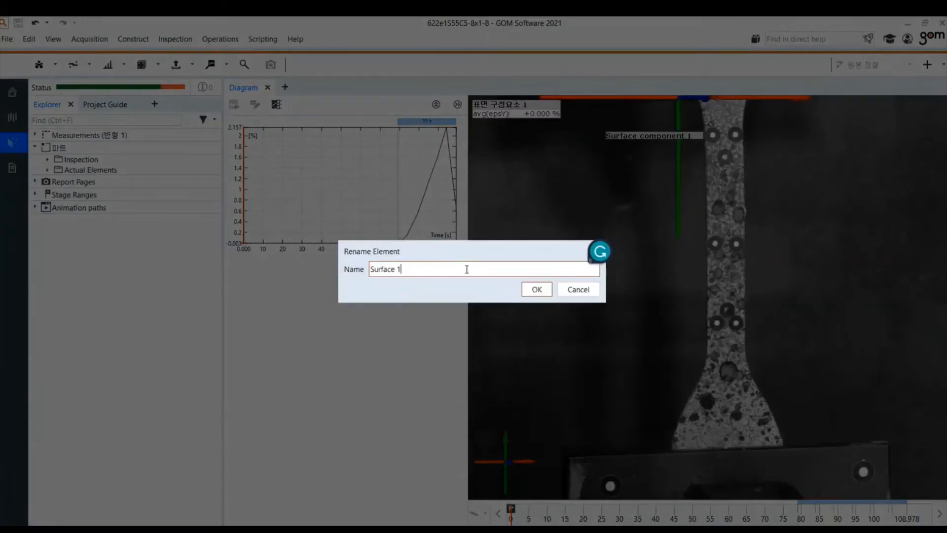
left_click(537, 289)
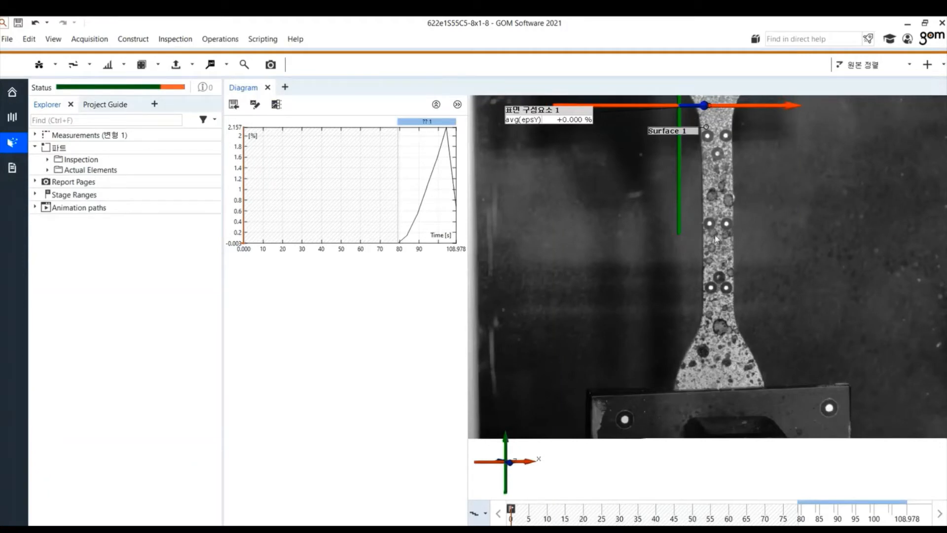
Step: Start a 3-2-1 alignment and pick three points on Surface 1 for the plane
left_click(929, 67)
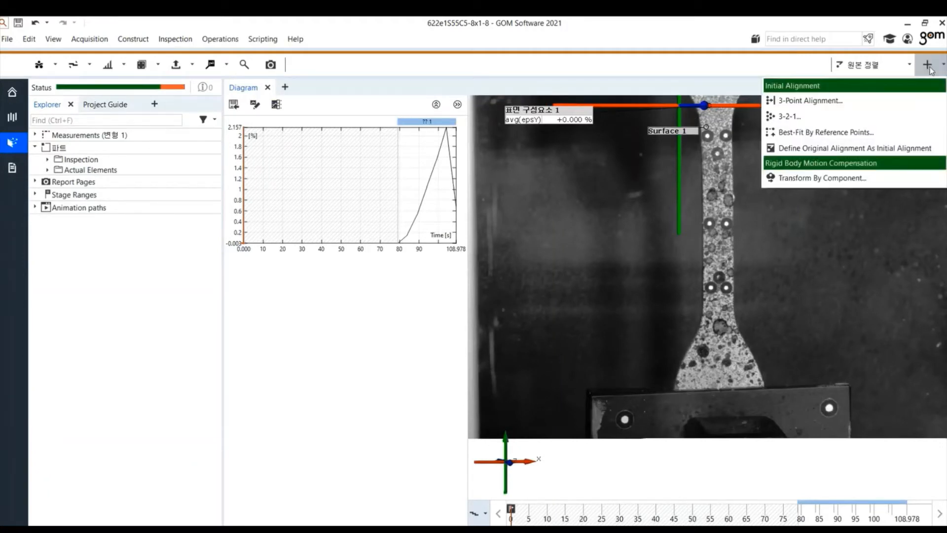
left_click(814, 115)
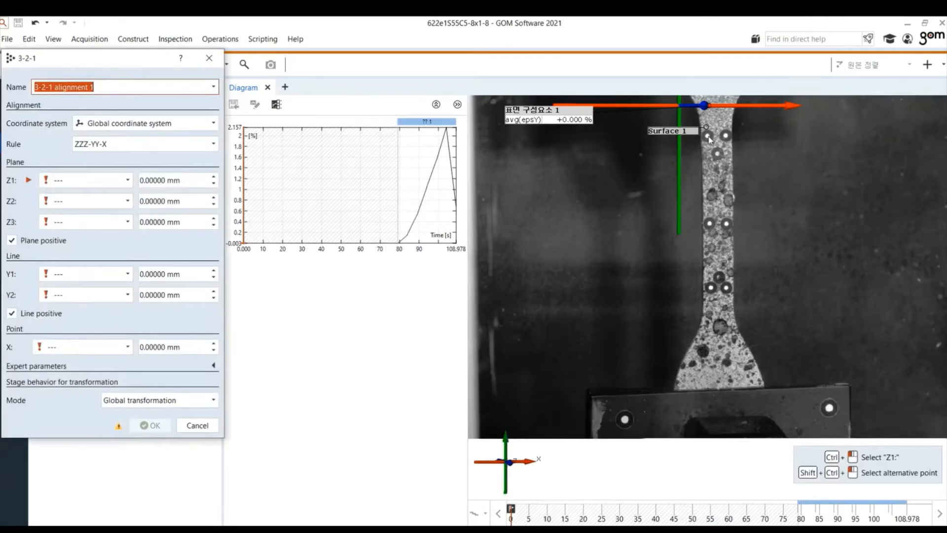
left_click(709, 136, "ctrl")
left_click(726, 223, "ctrl")
left_click(711, 291, "ctrl")
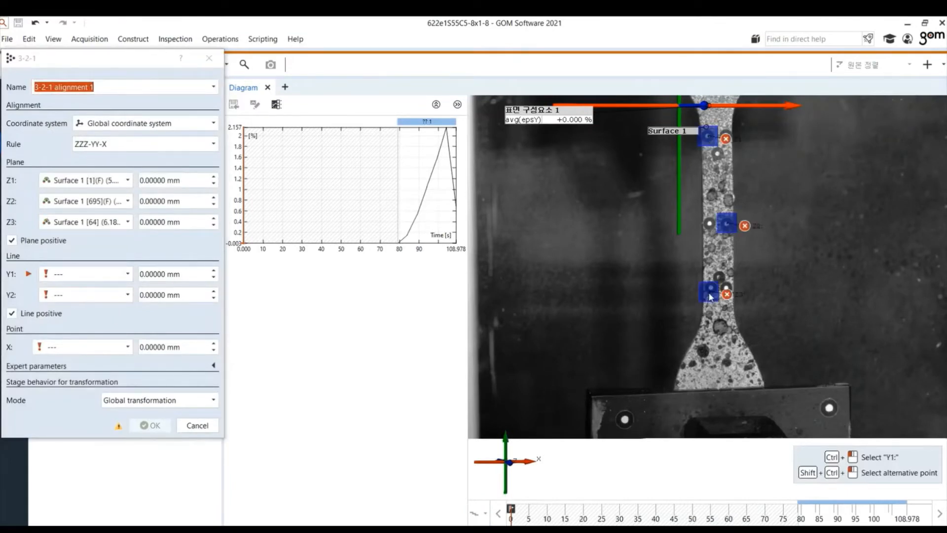
Step: Pick two line points and the X point along the gauge section, then confirm the 3-2-1 alignment
left_click(710, 294, "ctrl")
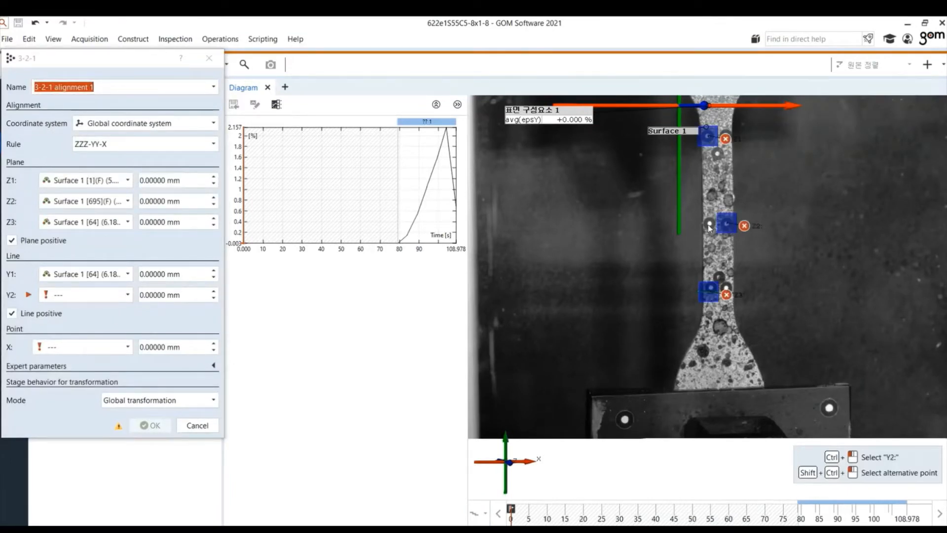
left_click(710, 228, "ctrl")
left_click(709, 261, "ctrl")
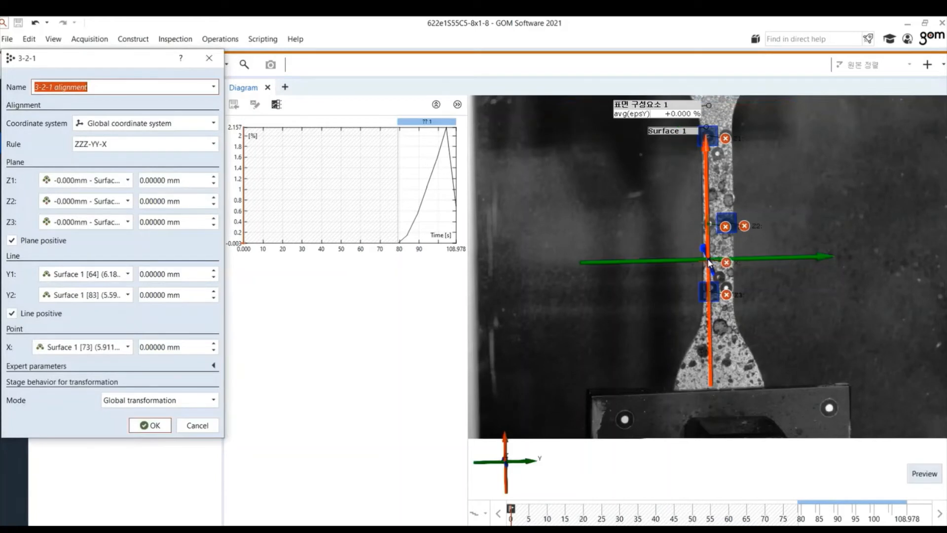
left_click(107, 344)
left_click(103, 360)
left_click(709, 211, "ctrl")
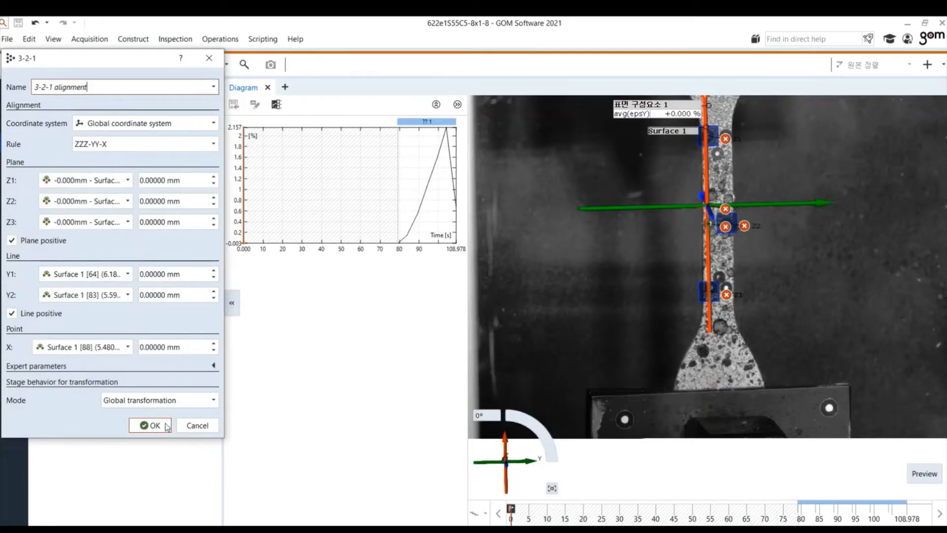
left_click(150, 424)
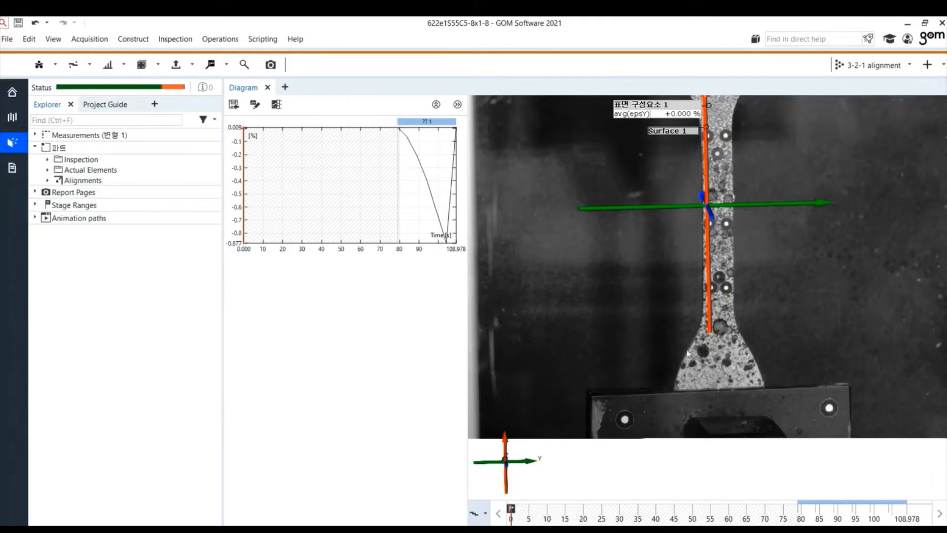
Step: Use Select Inside Cube with a cube length of 40 mm around the gauge section
left_click(29, 39)
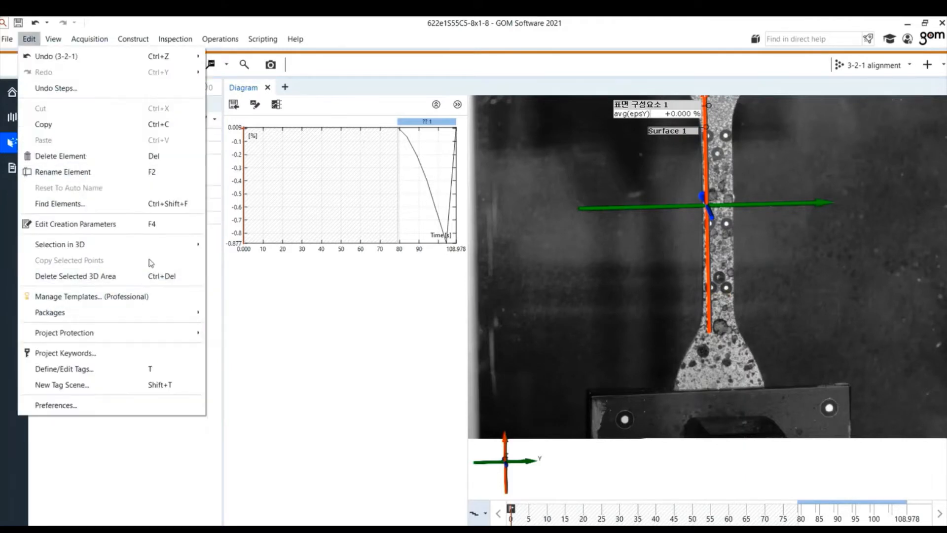
mouse_move(59, 245)
mouse_move(282, 306)
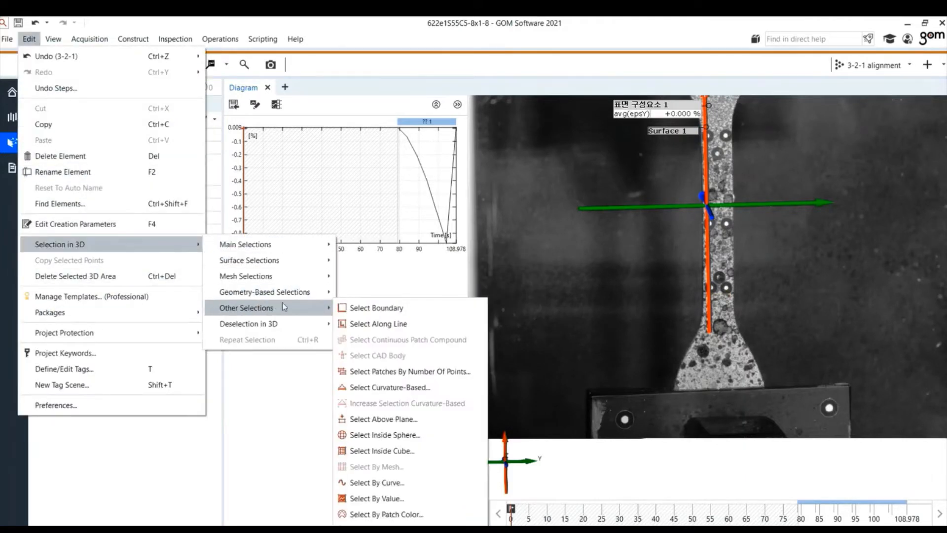
left_click(374, 451)
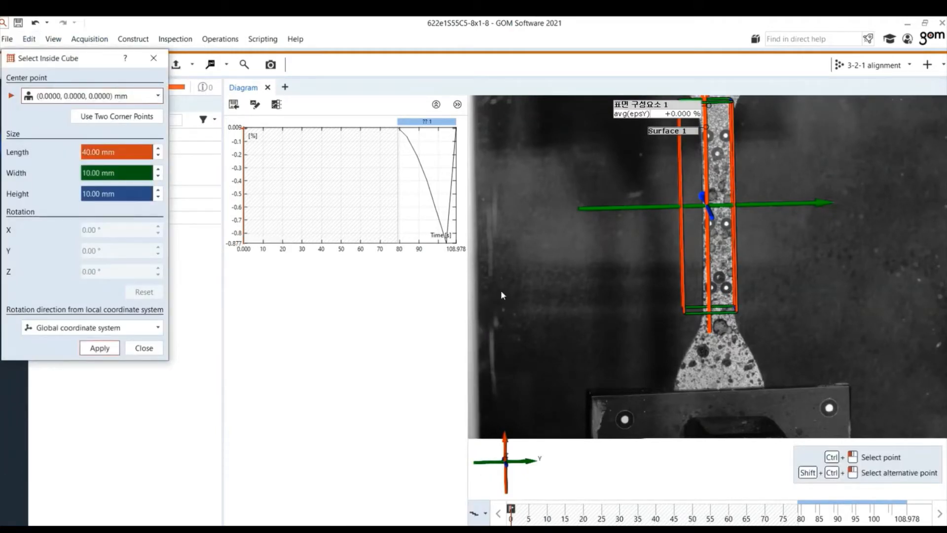
left_click(89, 152)
key("BackSpace")
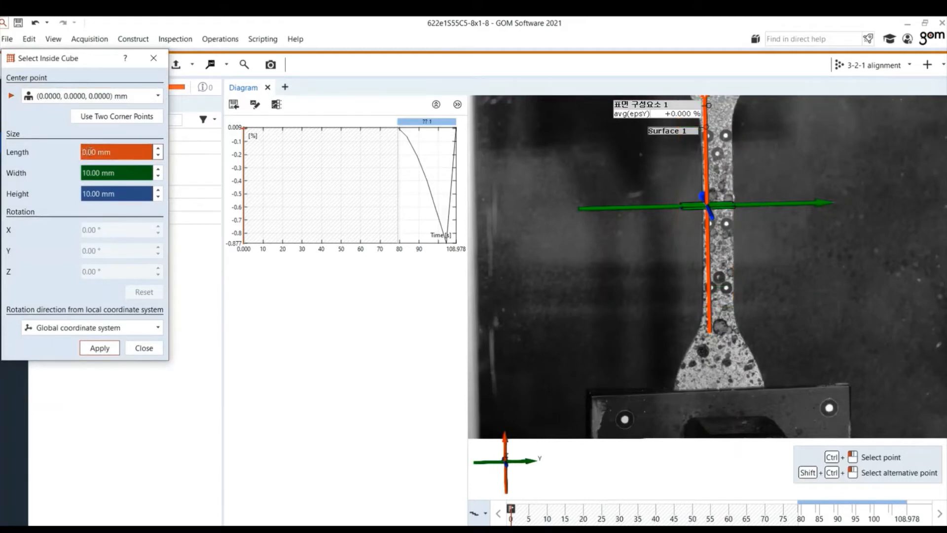
type("4")
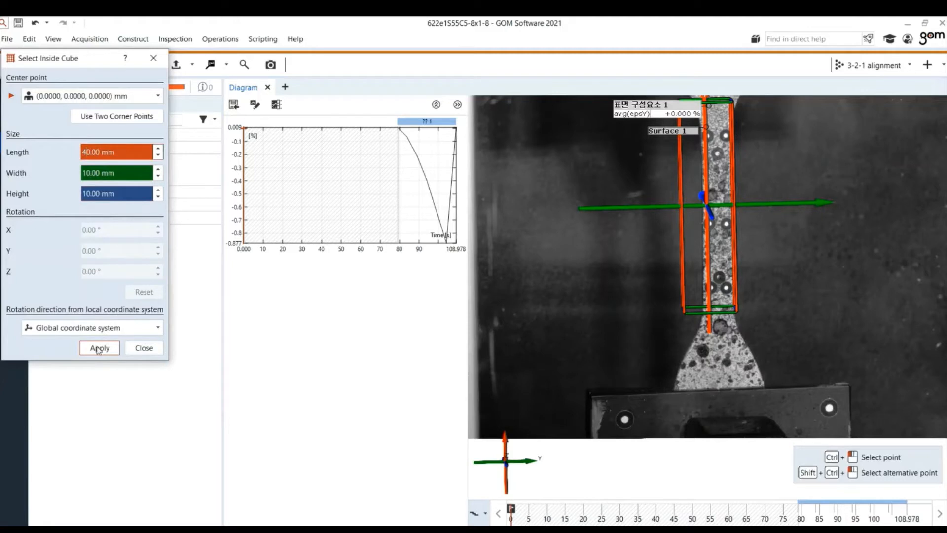
left_click(136, 349)
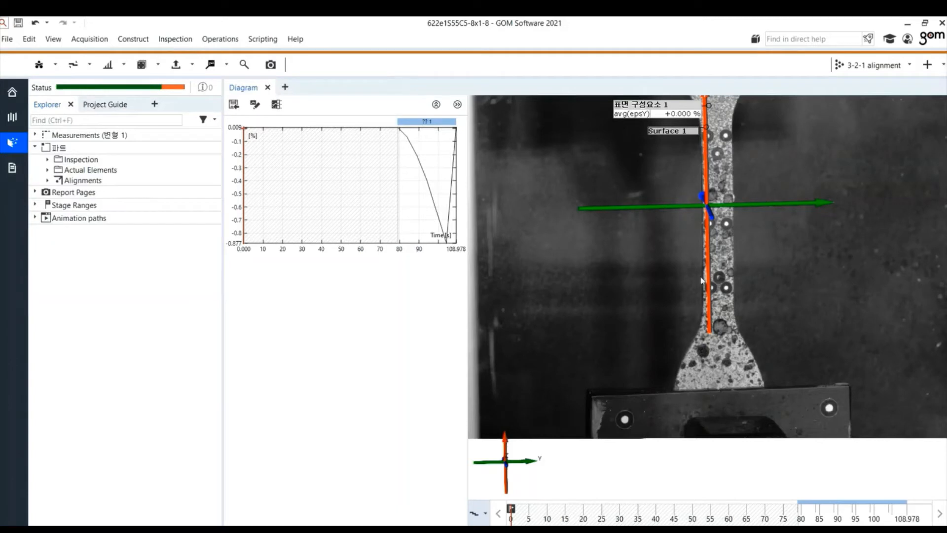
Step: Create a component region named gauge surface area 1
left_click(220, 39)
mouse_move(237, 137)
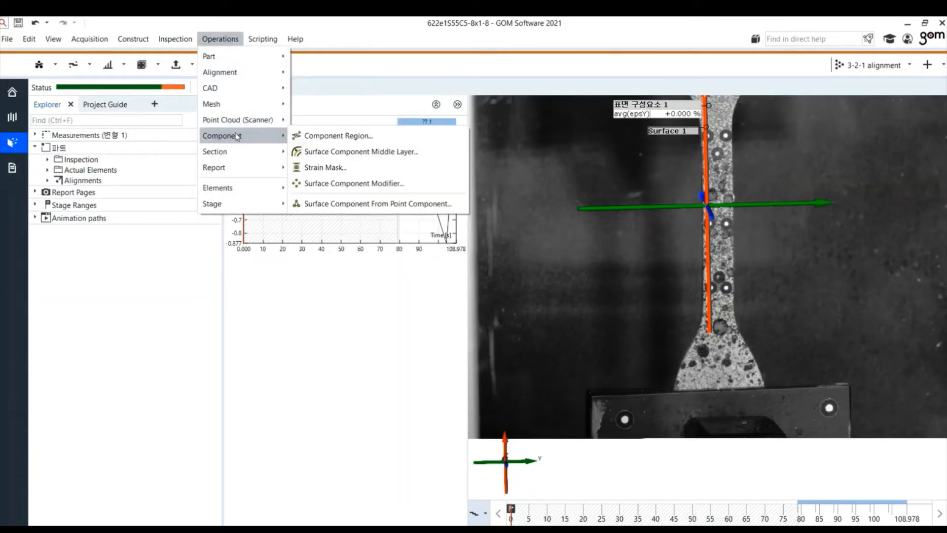
left_click(306, 136)
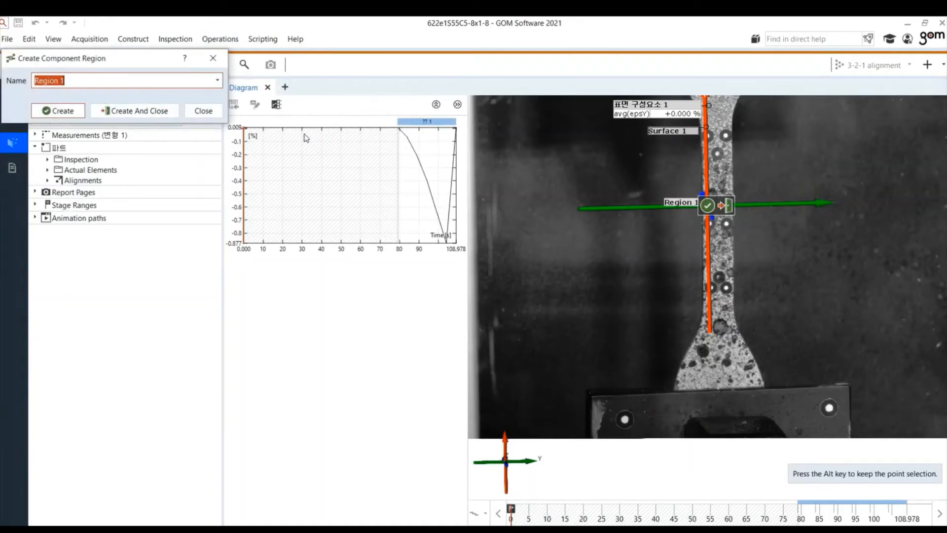
left_click(103, 79)
key("BackSpace")
key("BackSpace")
key("BackSpace")
key("BackSpace")
key("BackSpace")
key("BackSpace")
type("gauge surface")
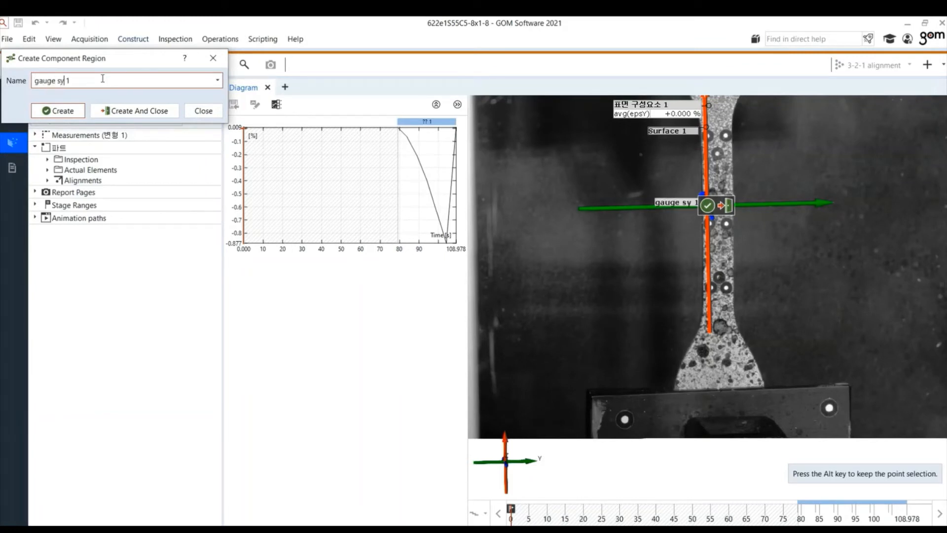
type(" area")
left_click(132, 111)
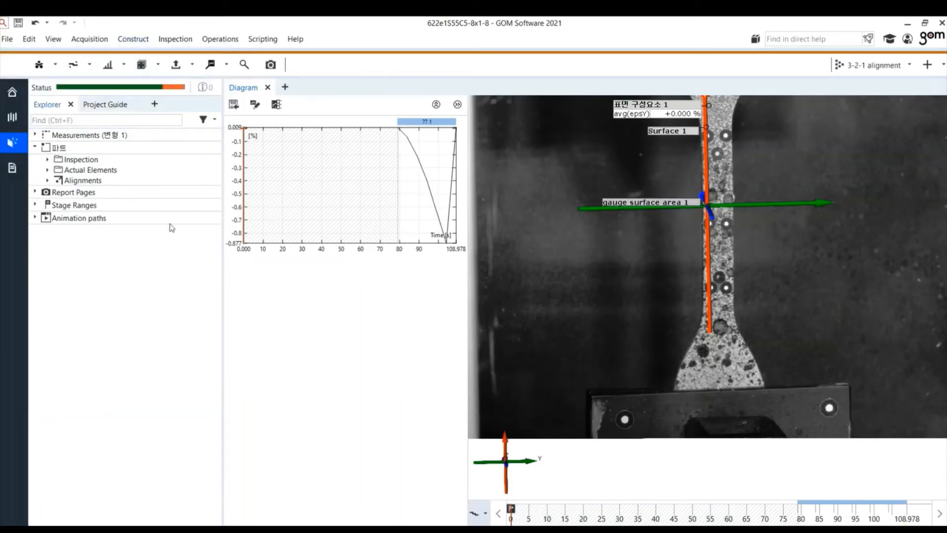
Step: Move the gauge surface area 1 and Surface 1 labels off the specimen
left_click_drag(673, 209, 610, 289)
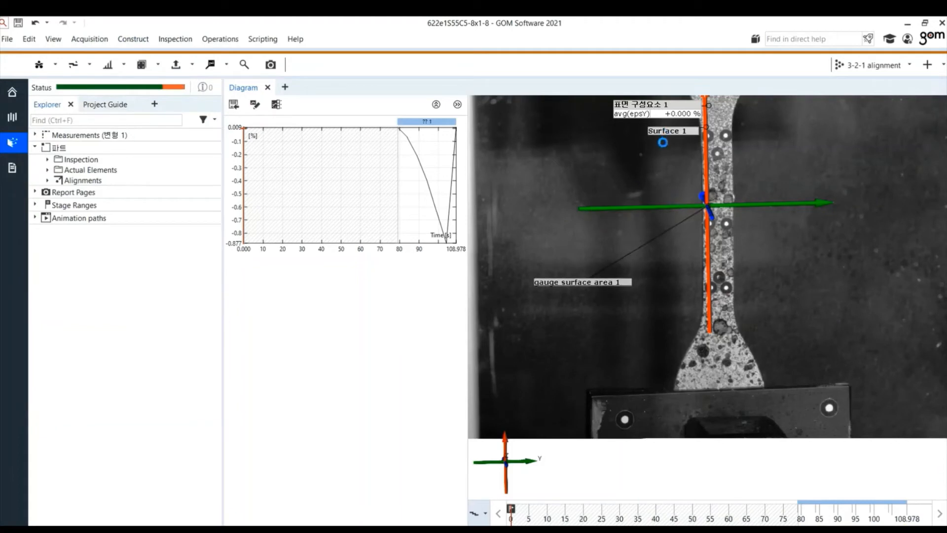
left_click(665, 133)
left_click_drag(678, 137, 526, 172)
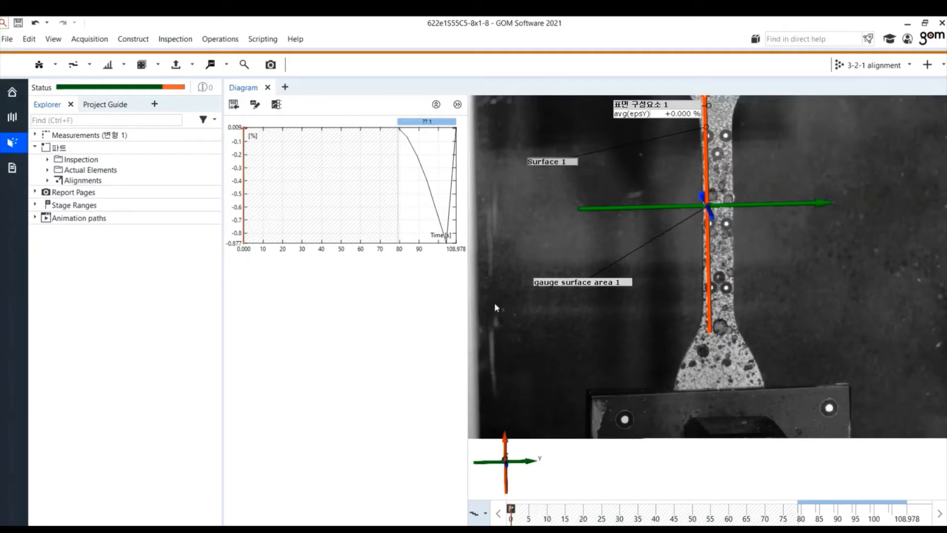
Step: Create an Epsilon (X) arithmetic mean check on gauge surface area 1, evaluated against the reference stage with Green's strain
left_click(48, 159)
left_click(47, 181)
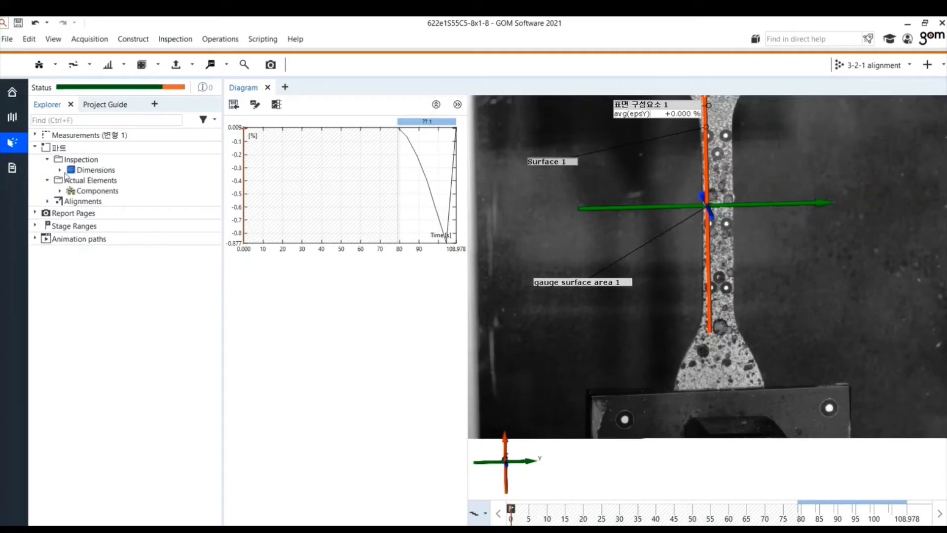
left_click(60, 169)
left_click(59, 201)
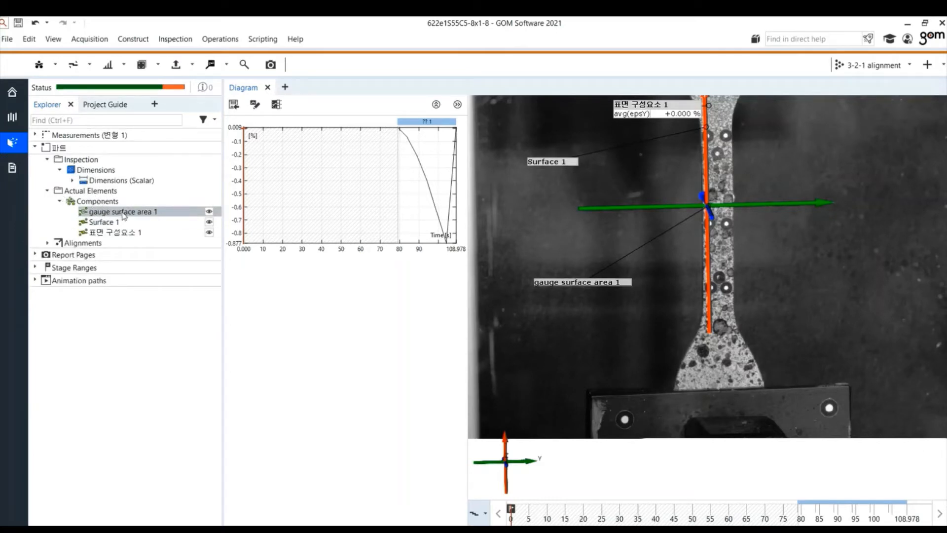
left_click(245, 66)
left_click(520, 185)
mouse_move(538, 212)
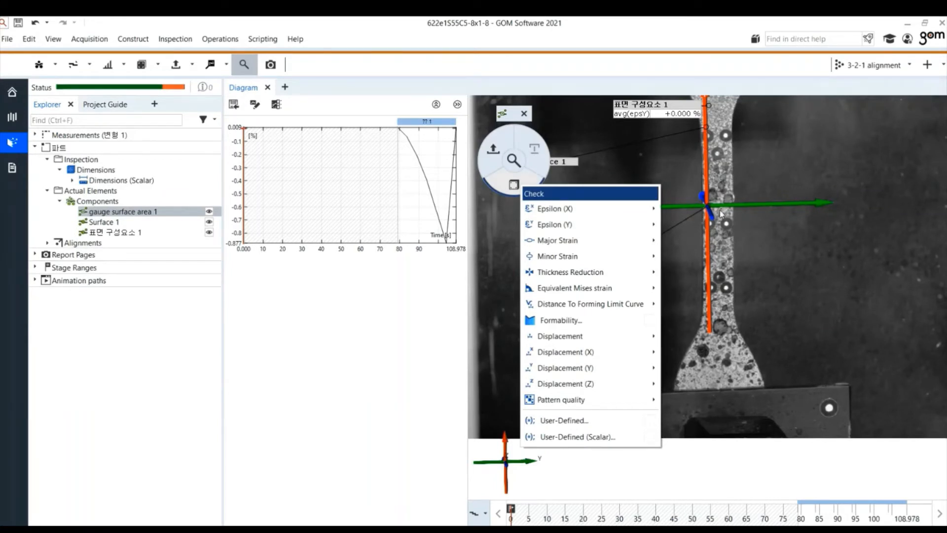
mouse_move(652, 208)
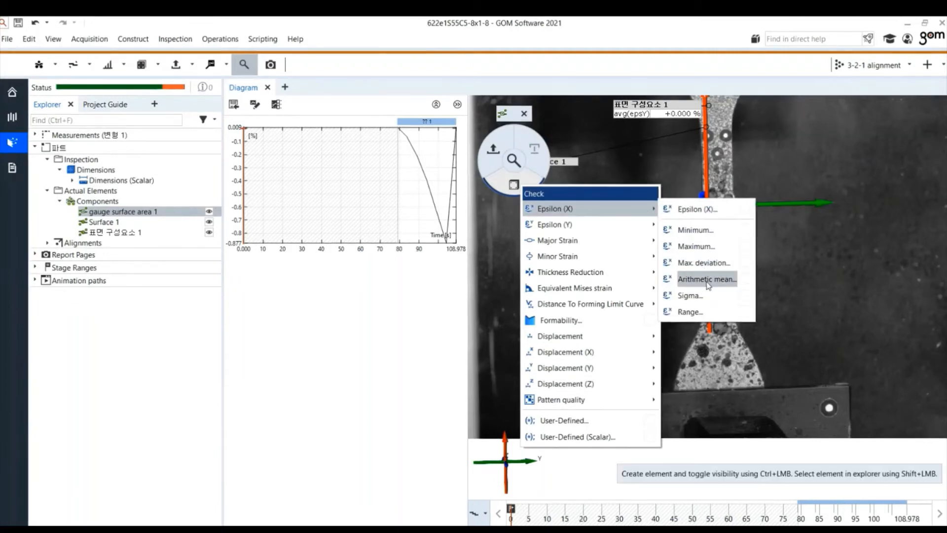
left_click(697, 279)
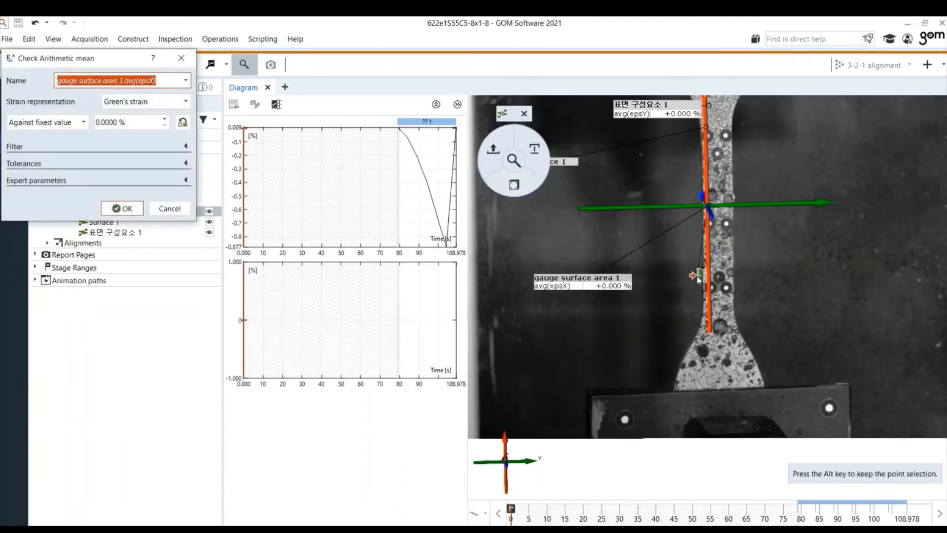
left_click(77, 123)
left_click(76, 147)
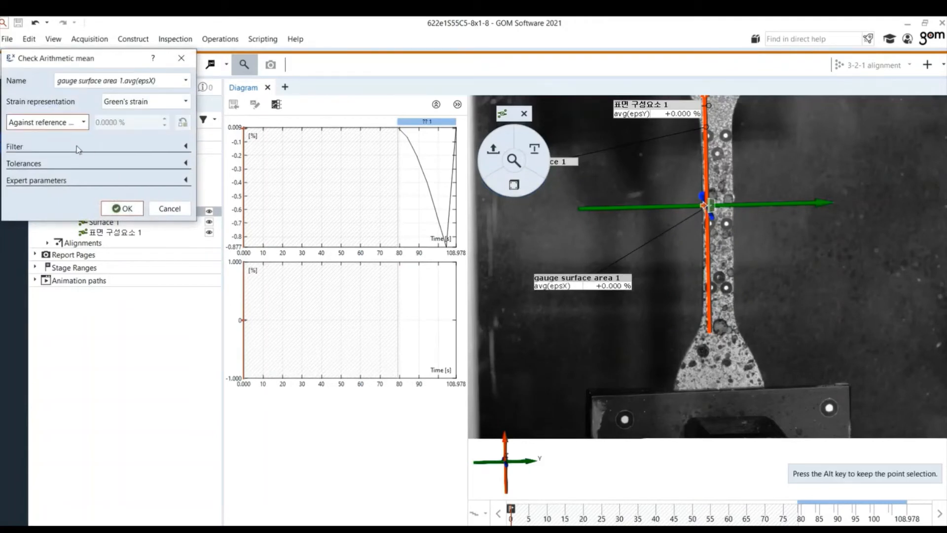
left_click(148, 101)
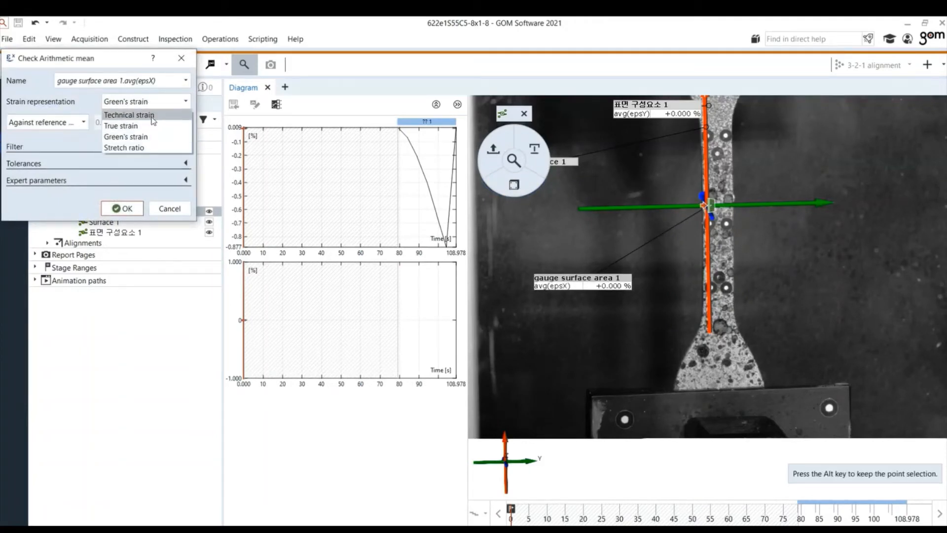
left_click(135, 136)
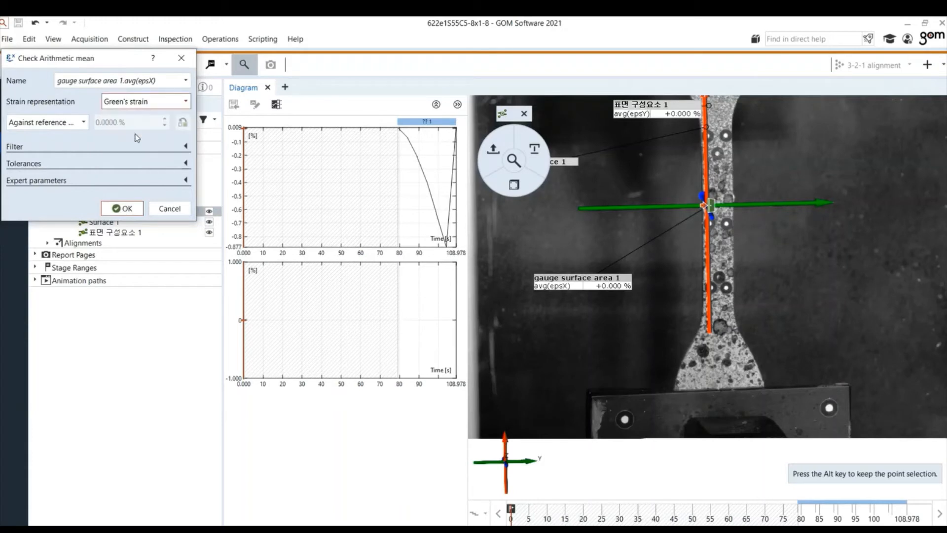
left_click(126, 203)
mouse_move(415, 360)
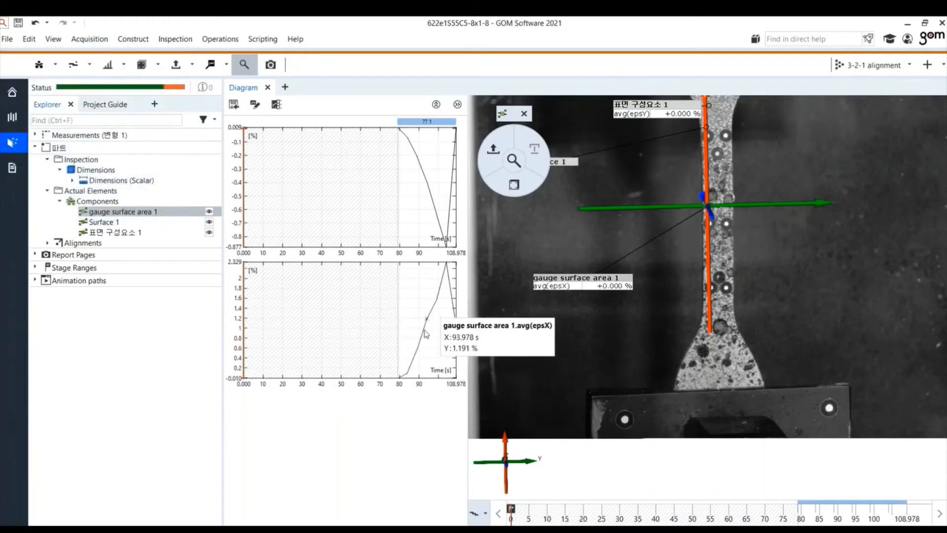
Step: Create an Epsilon (Y) arithmetic mean check on gauge surface area 1 against the reference stage
right_click(159, 212)
left_click(98, 379)
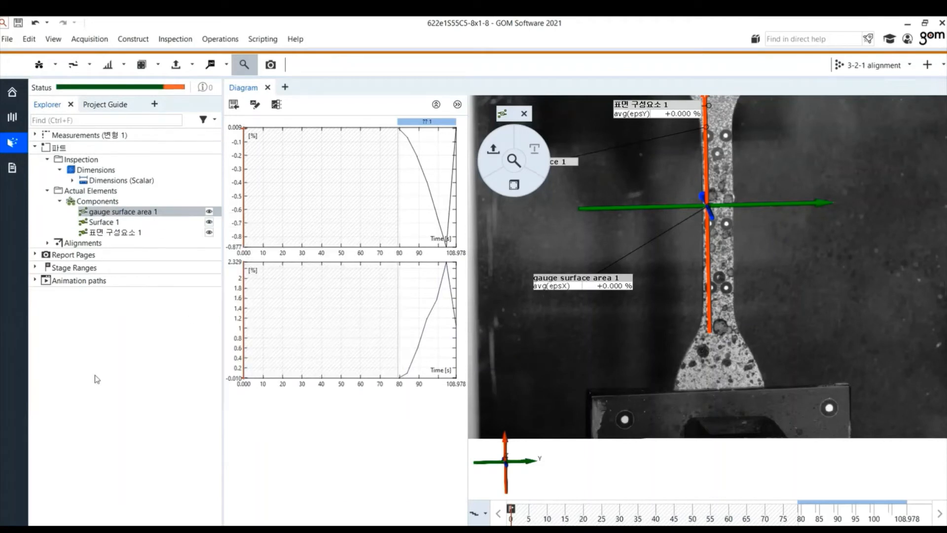
left_click(514, 184)
mouse_move(540, 231)
left_click(690, 302)
left_click(47, 122)
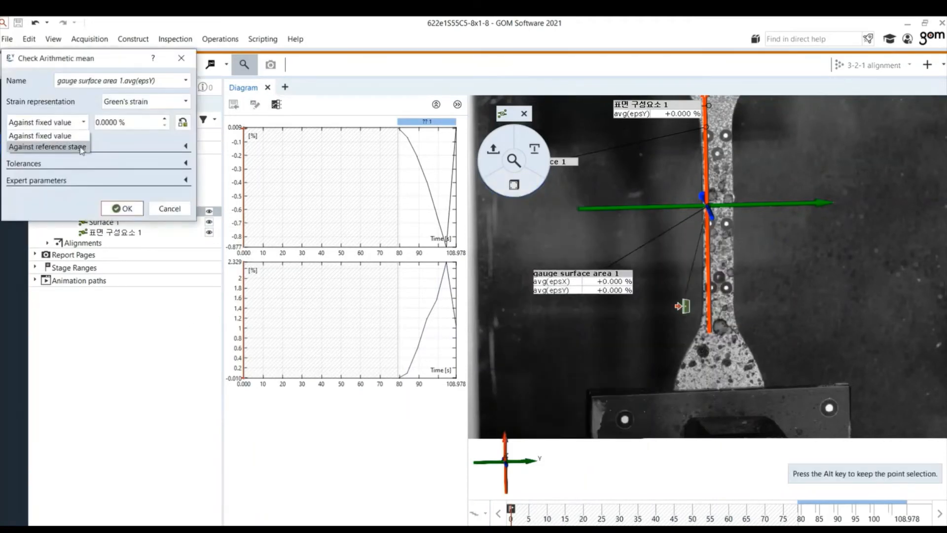
left_click(39, 143)
left_click(121, 208)
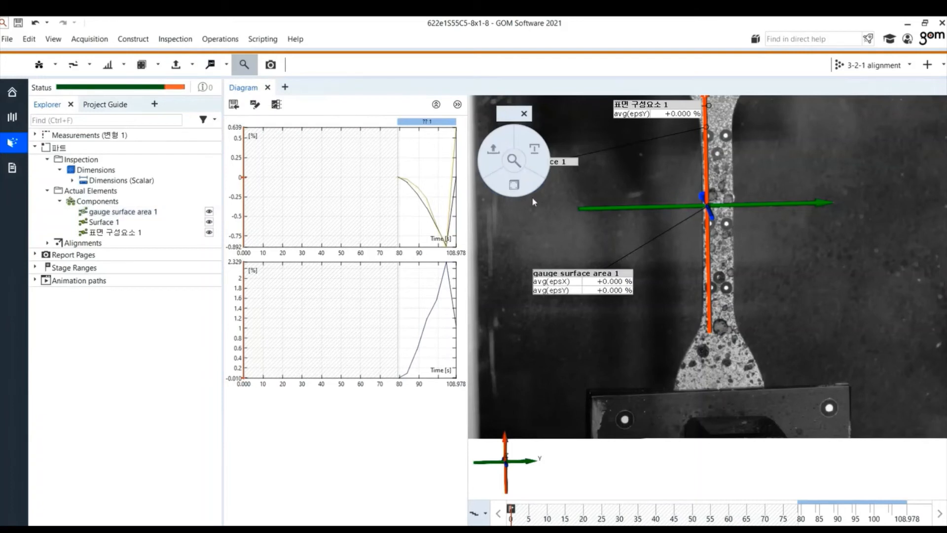
Step: Create an Epsilon (X) surface comparison on gauge surface area 1 against the reference stage
right_click(505, 186)
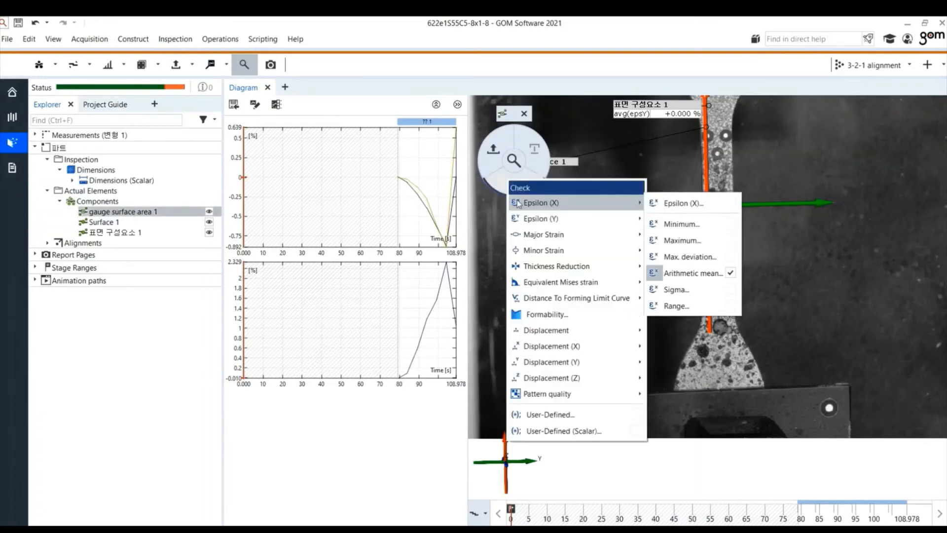
left_click(682, 205)
left_click(43, 124)
left_click(49, 146)
left_click(52, 144)
left_click(54, 125)
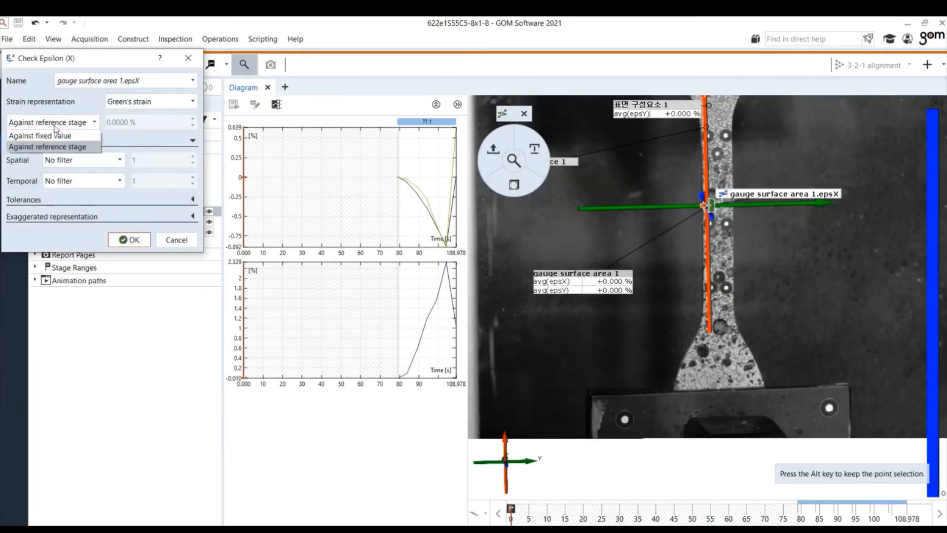
left_click(60, 146)
left_click(60, 145)
left_click(101, 198)
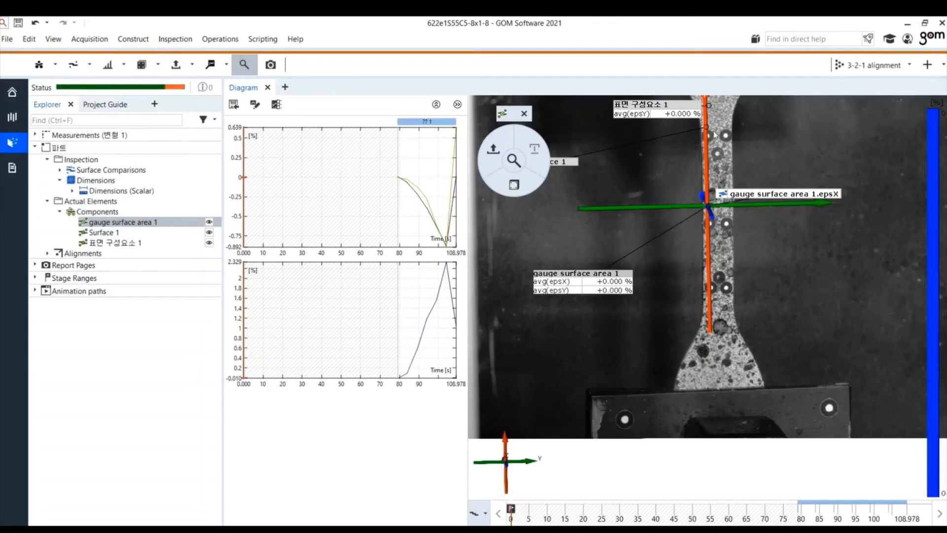
Step: Create an Epsilon (X) arithmetic mean check on Surface 1 against the reference stage
left_click(729, 286)
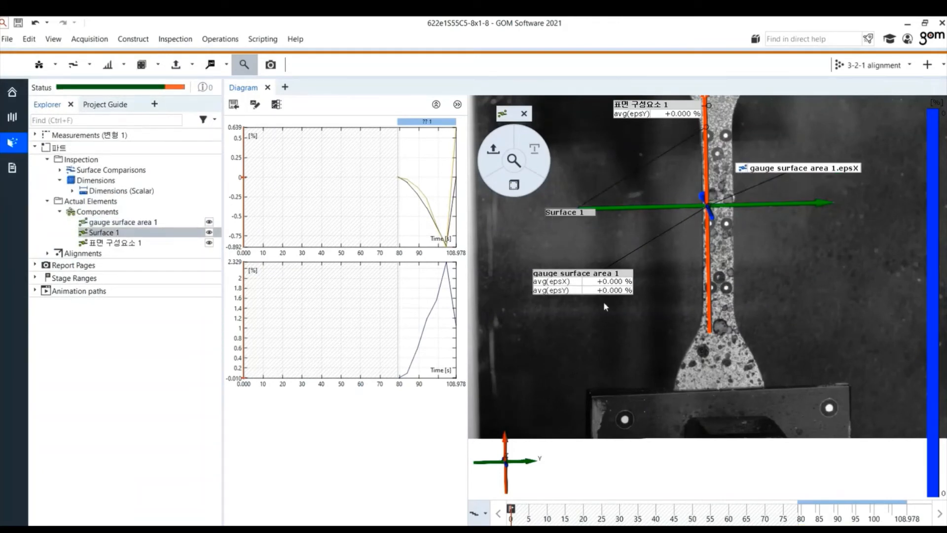
left_click(168, 223)
left_click(169, 233)
left_click(523, 187)
mouse_move(592, 211)
left_click(710, 282)
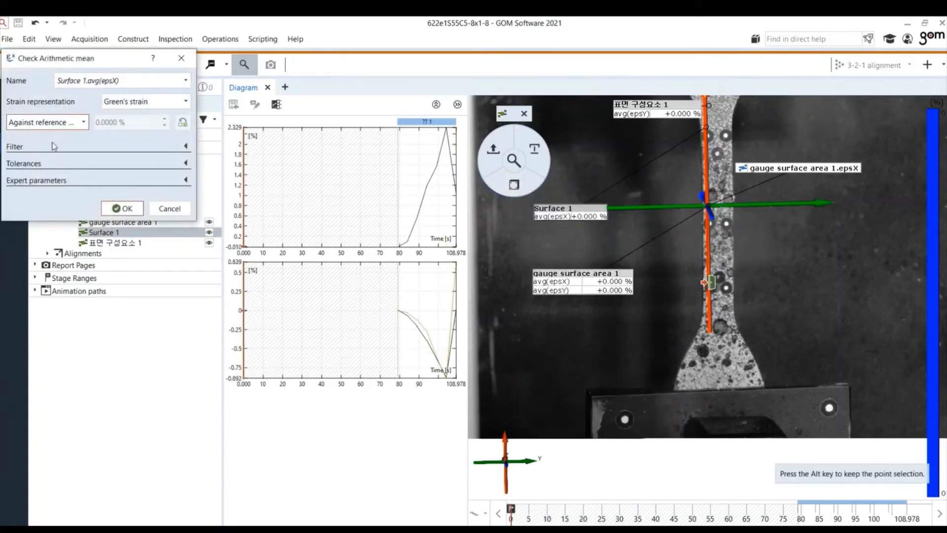
left_click(117, 210)
Step: Create an Epsilon (Y) arithmetic mean check on Surface 1 against the reference stage
left_click(514, 185)
mouse_move(582, 220)
left_click(697, 220)
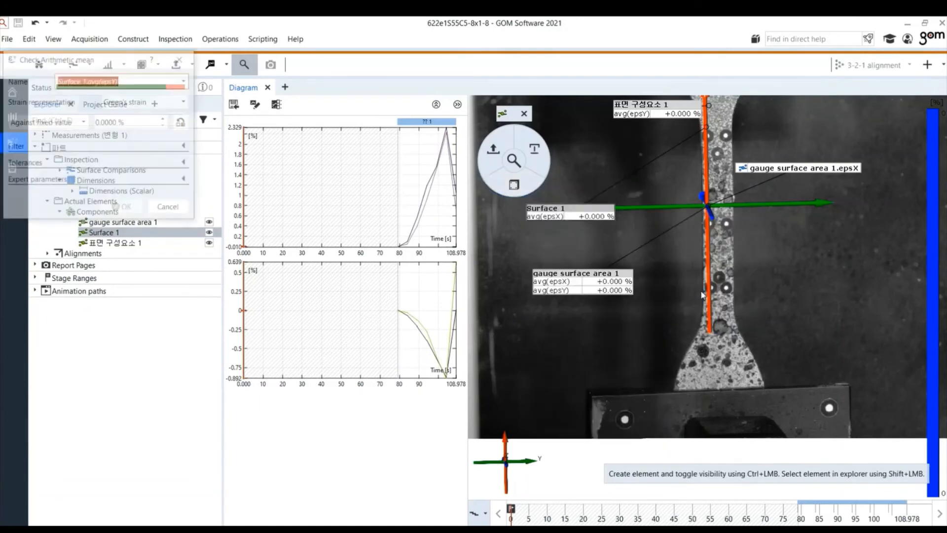
left_click(44, 122)
left_click(81, 147)
left_click(121, 208)
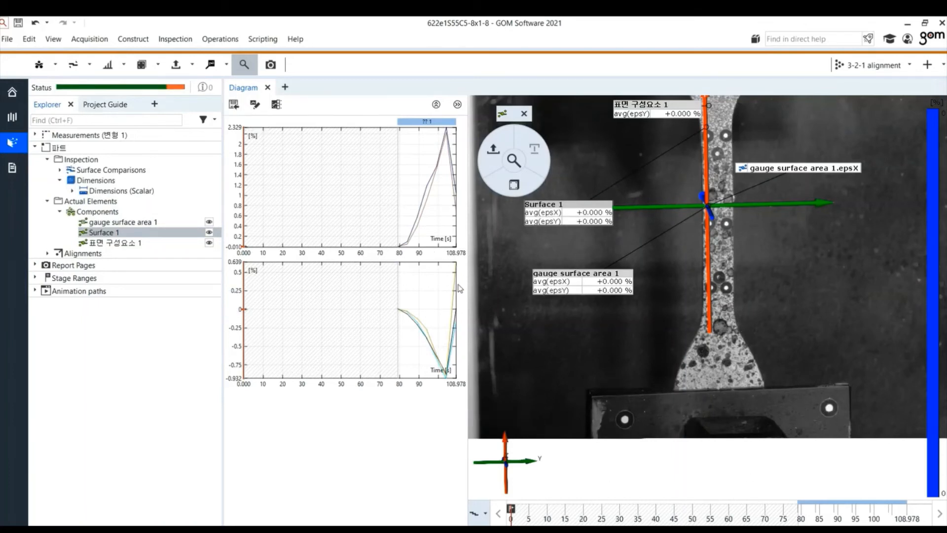
Step: Step through the measurement stages from the start of the stage range to review the strain results on the specimen
mouse_move(422, 326)
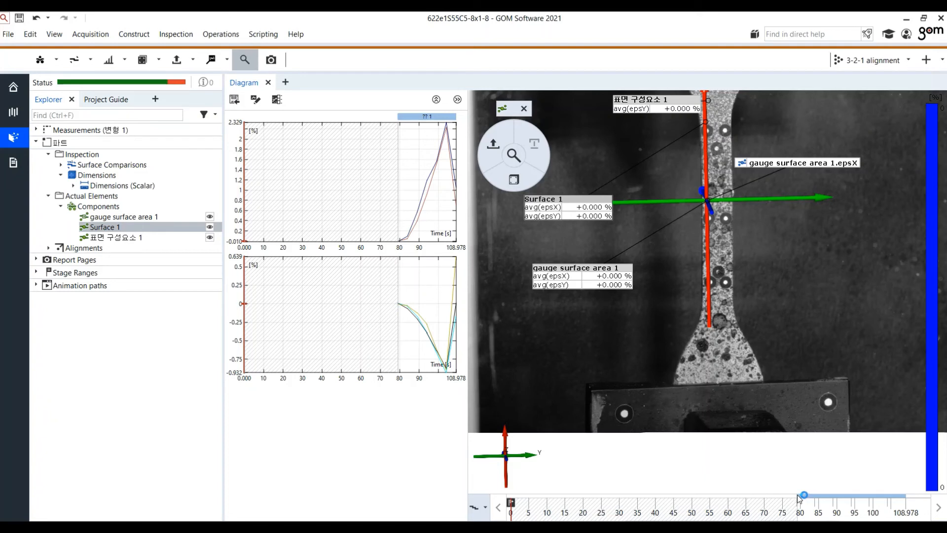
left_click(799, 496)
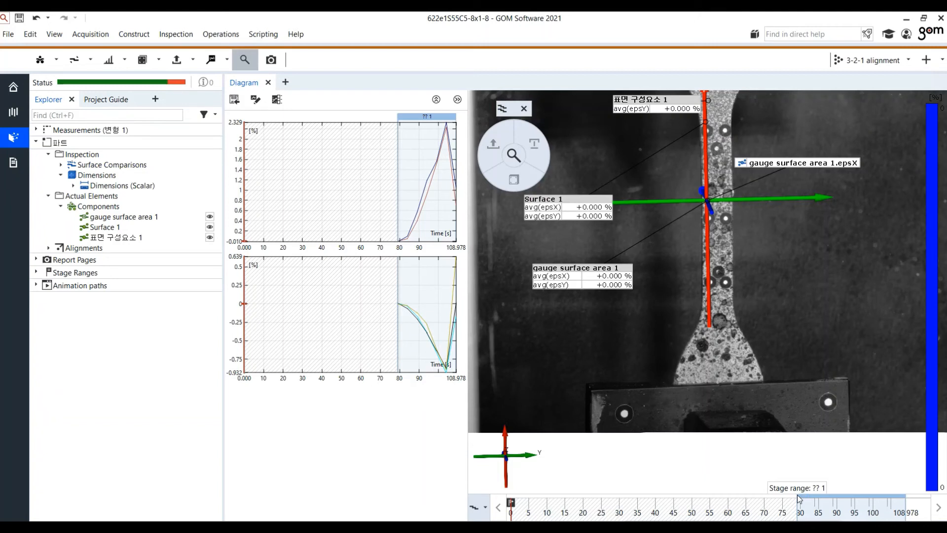
left_click(800, 503)
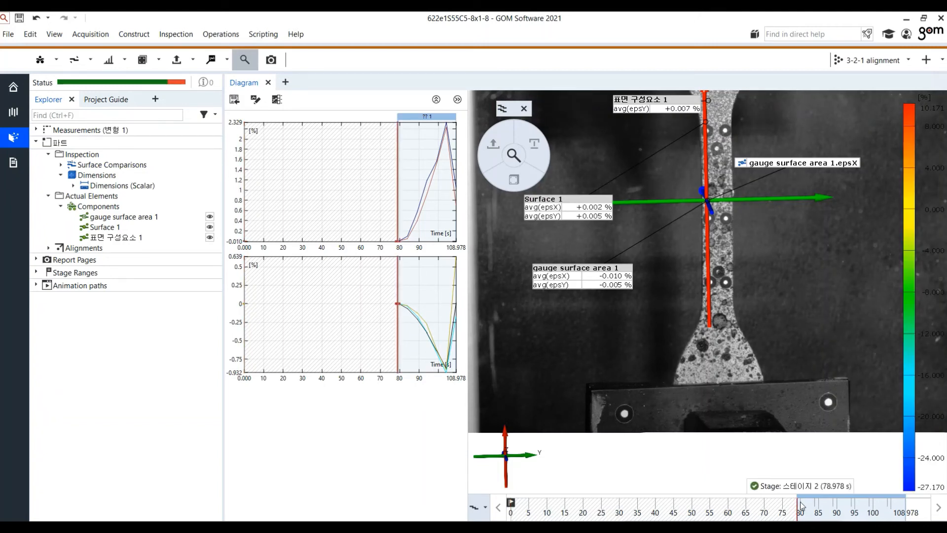
key("Right")
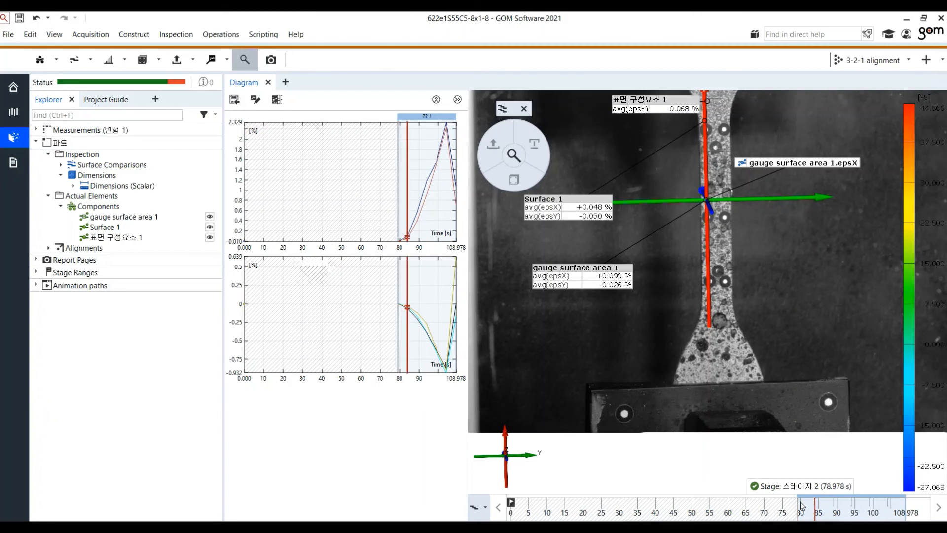
key("Right")
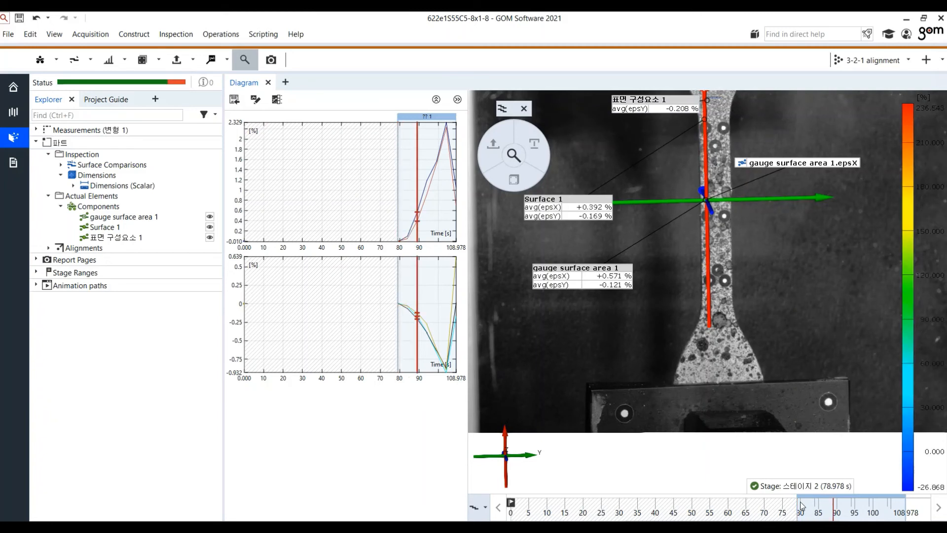
key("Right")
key("Right")
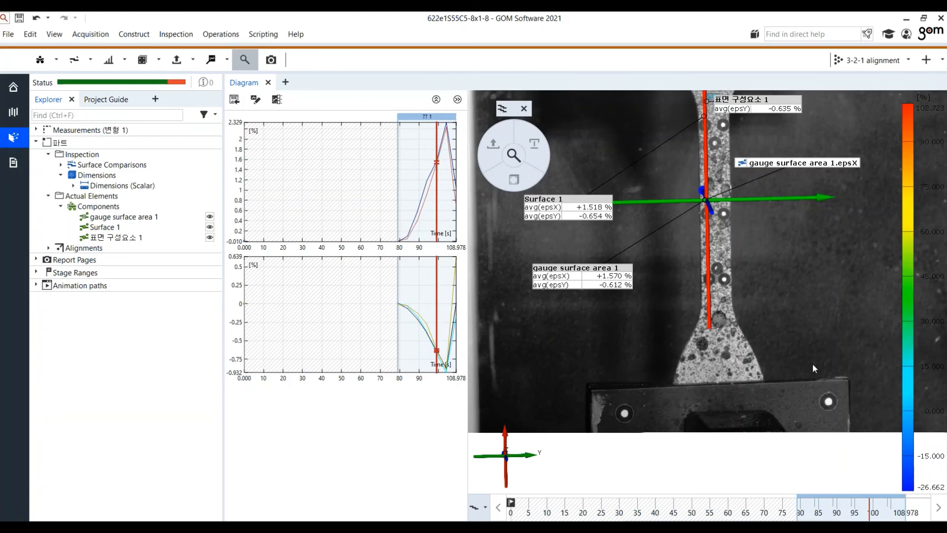
scroll(813, 297, "down", 5)
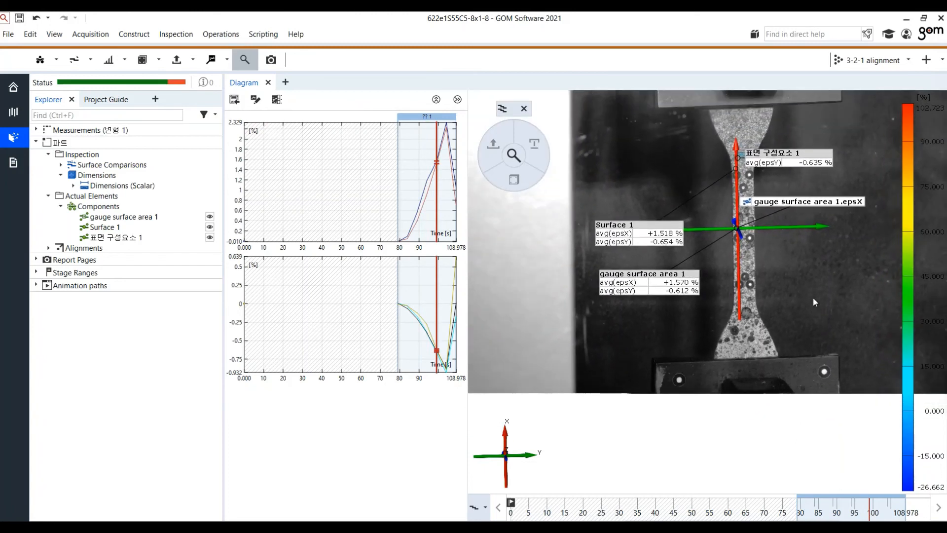
scroll(813, 297, "down", 2)
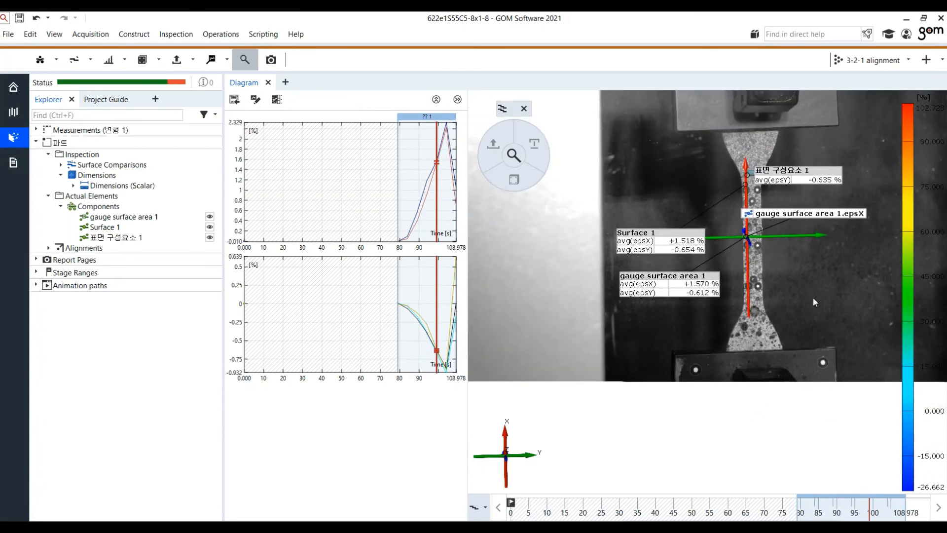
key("Right")
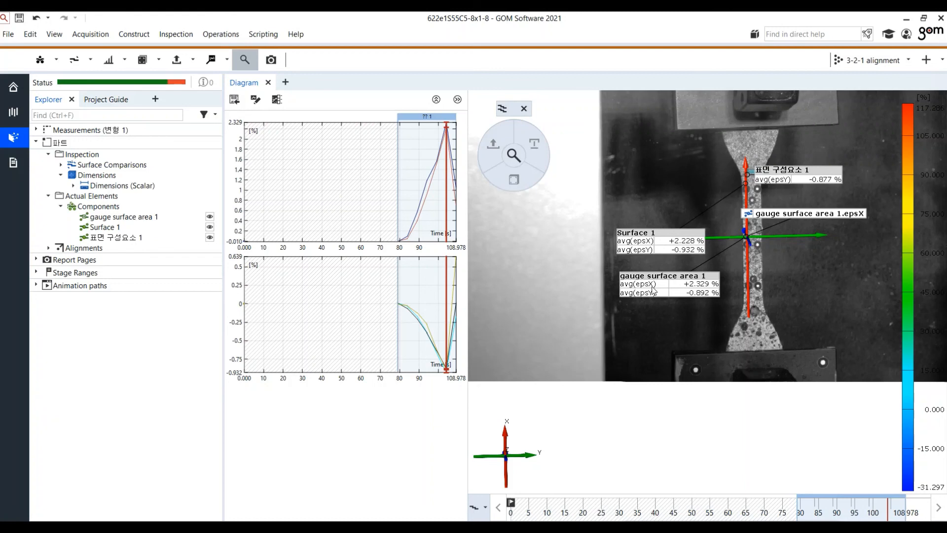
key("Right")
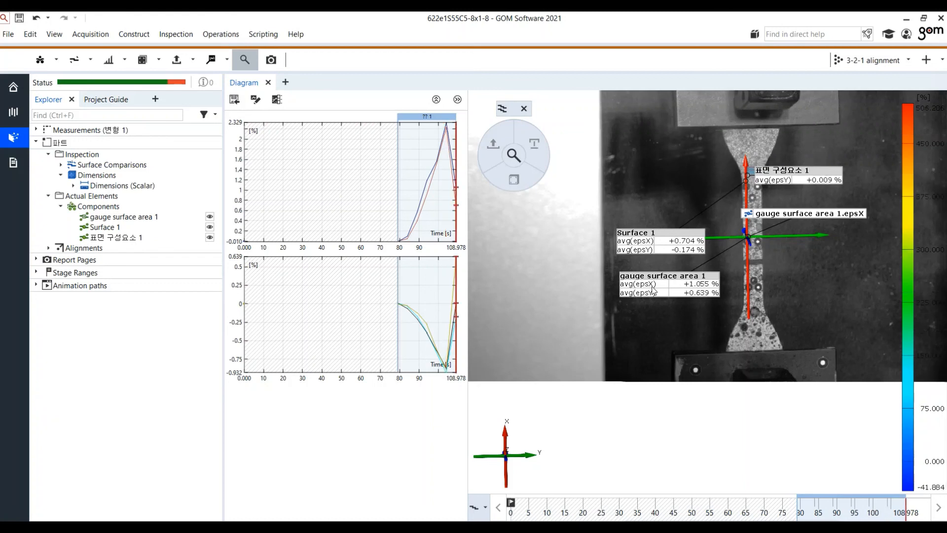